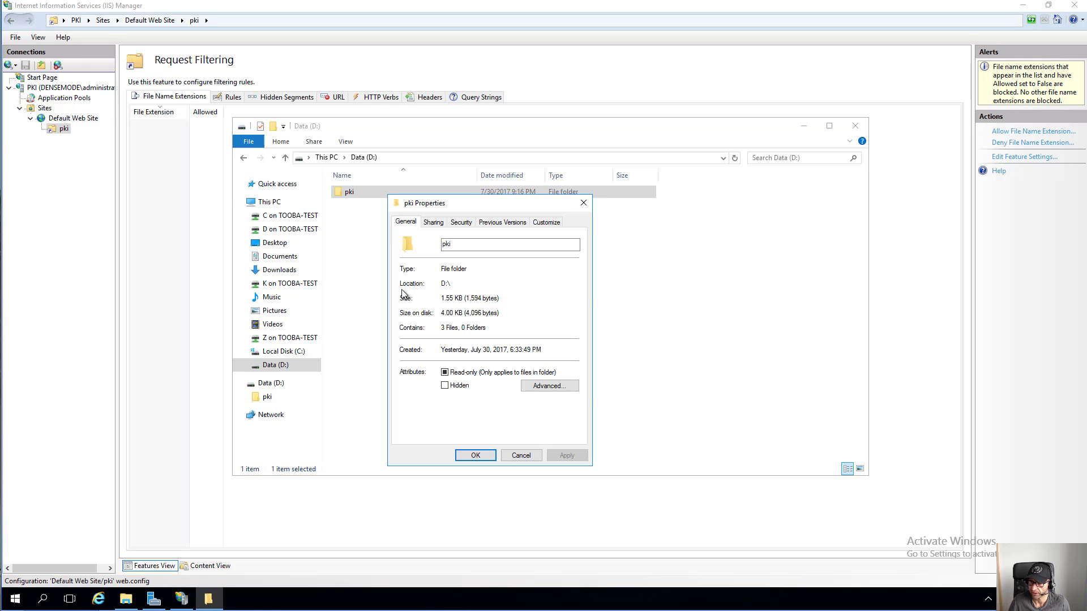
Review the advanced share permissions of the pki folder for the Cert Publishers group, leaving the dialogs without changes.
click(434, 225)
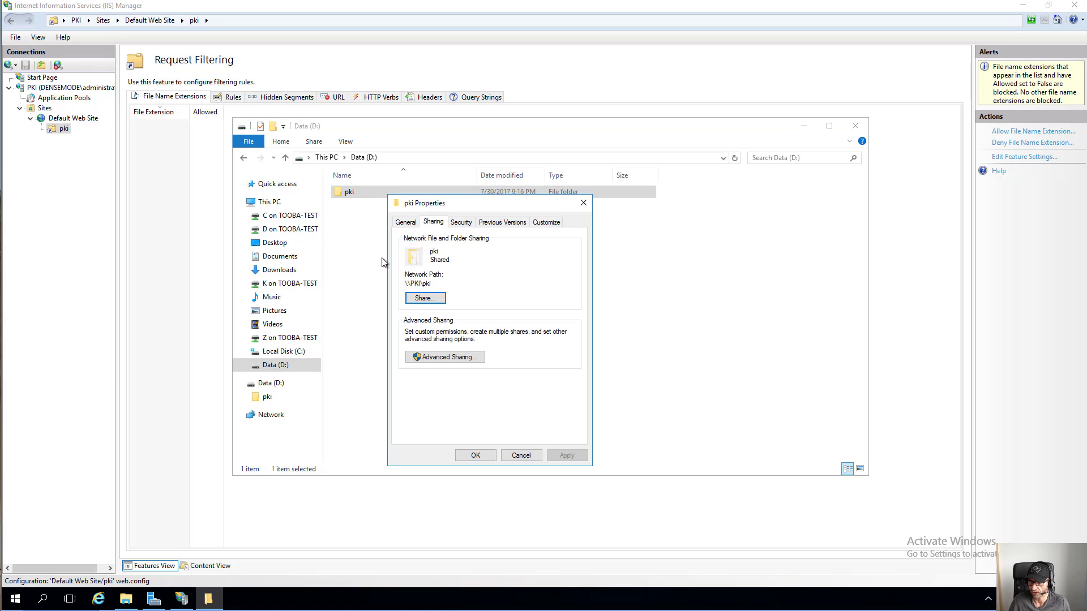
click(430, 358)
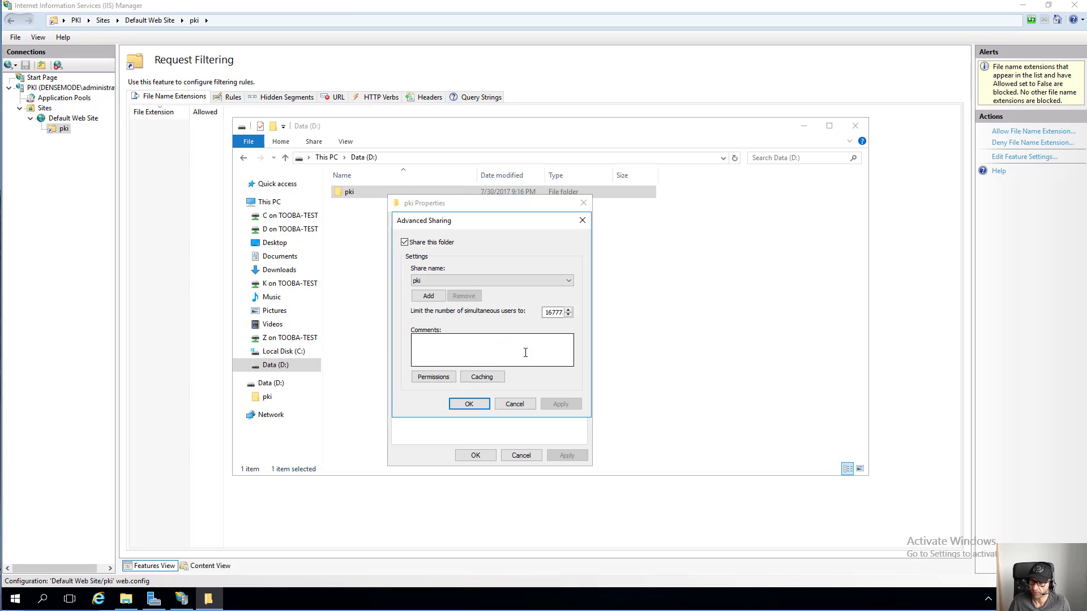
click(433, 377)
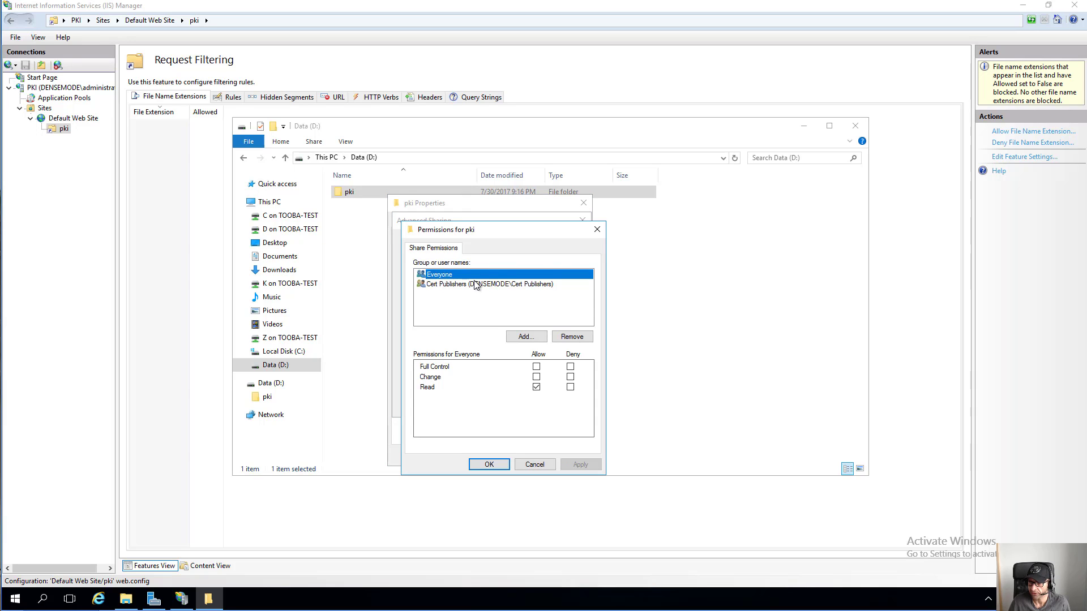
click(474, 285)
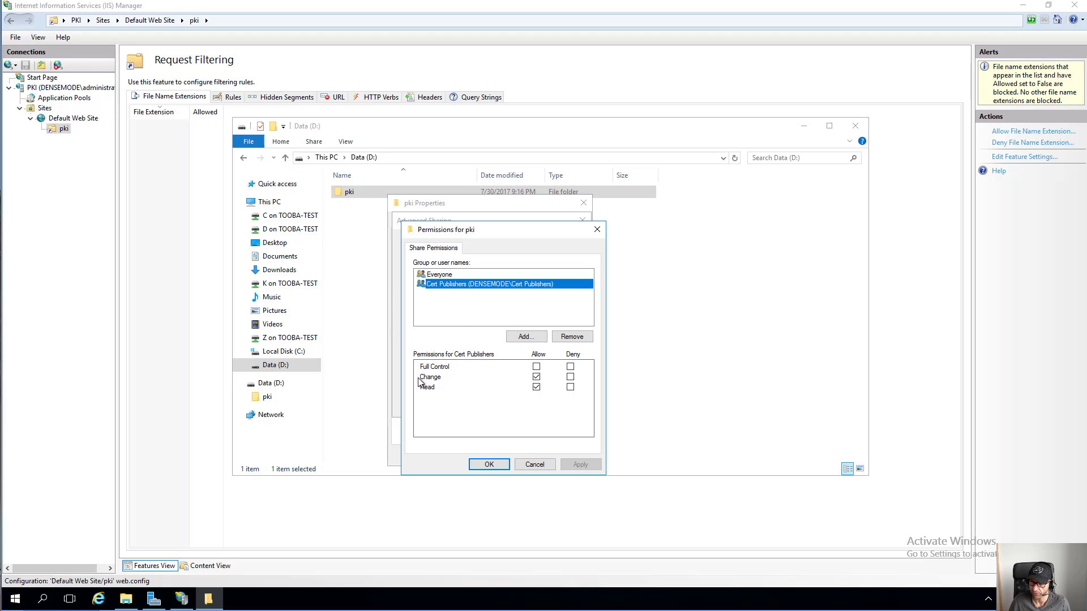
click(535, 463)
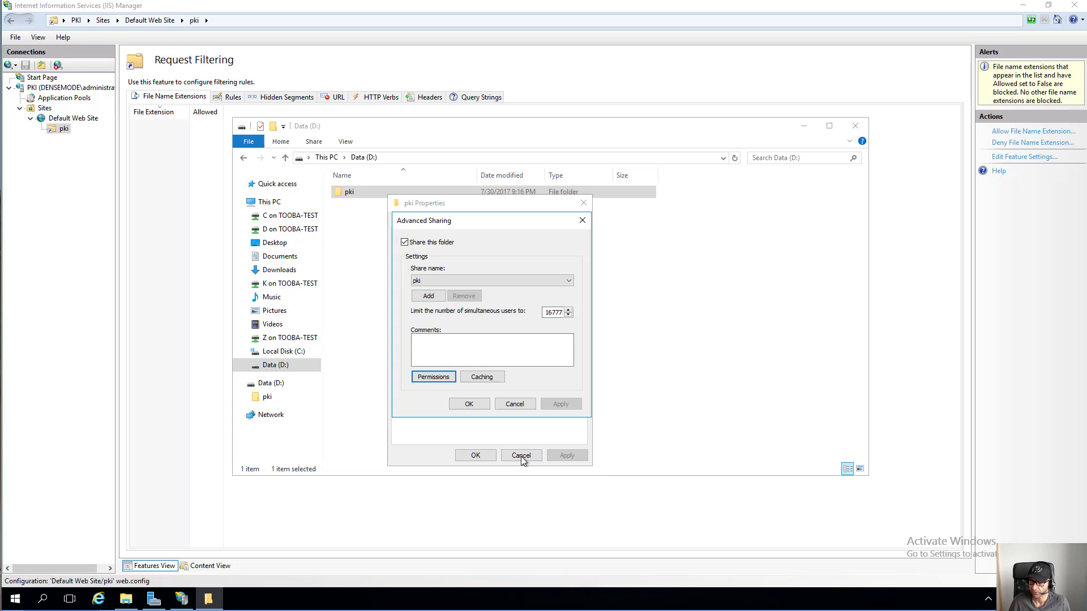
click(520, 404)
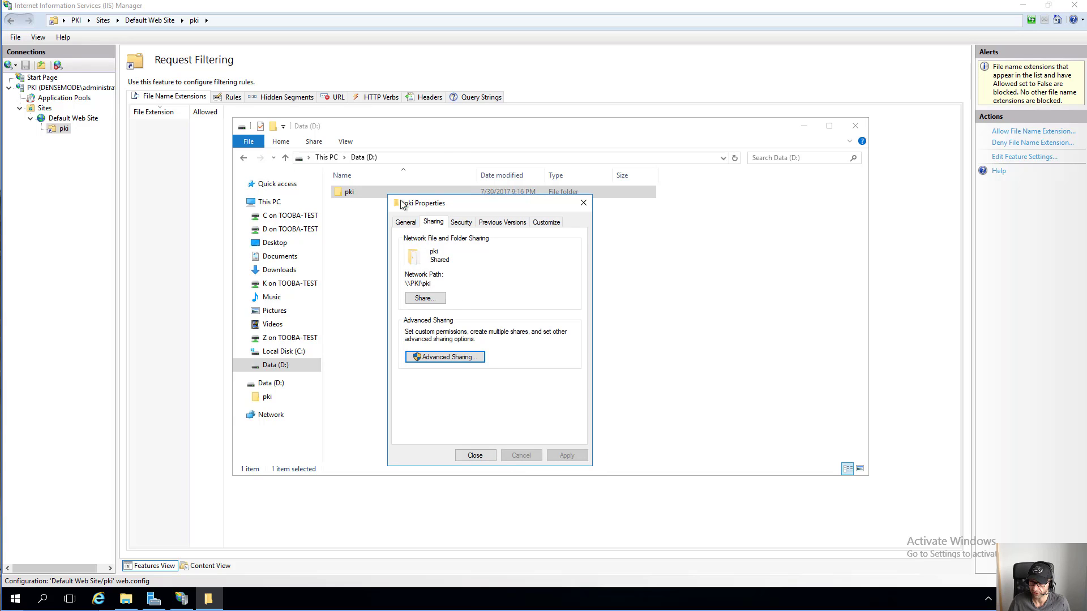
Review the security permissions of the Cert Publishers group on the pki folder and close its properties.
click(460, 224)
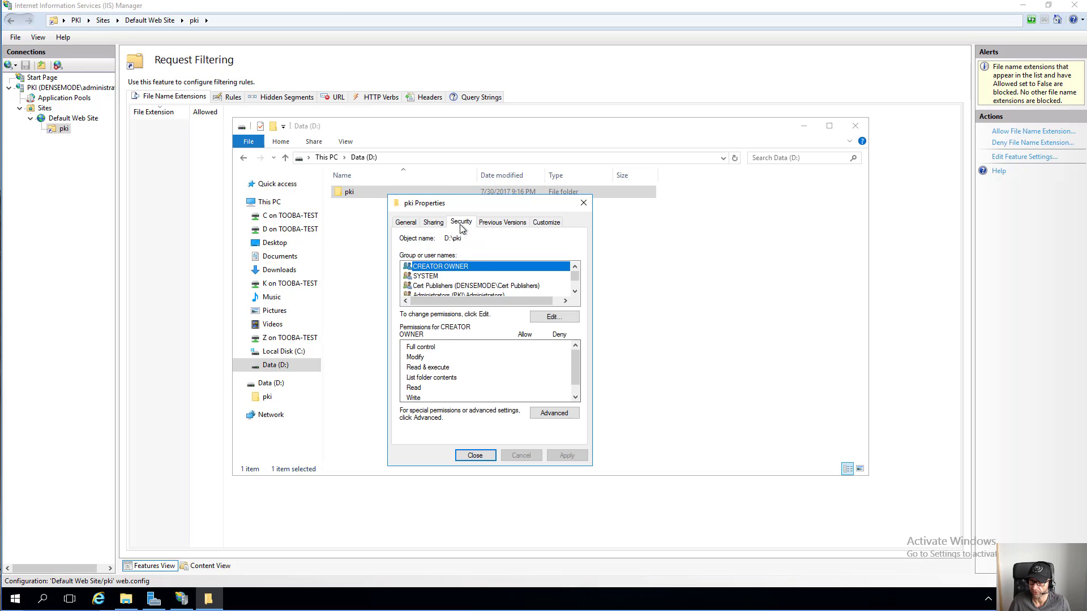
click(426, 287)
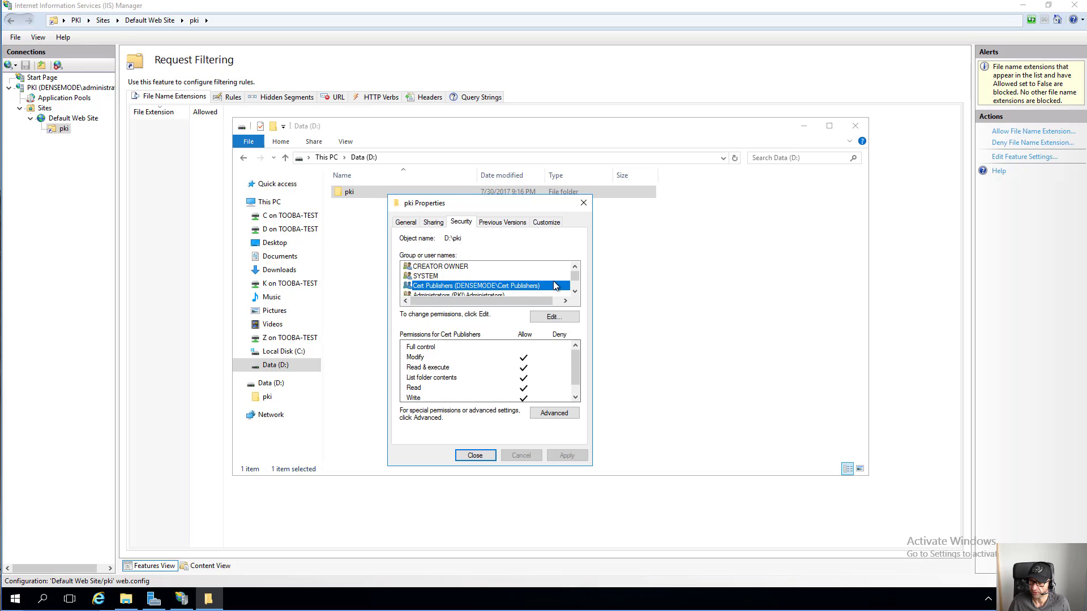
drag(575, 278, 576, 279)
click(416, 358)
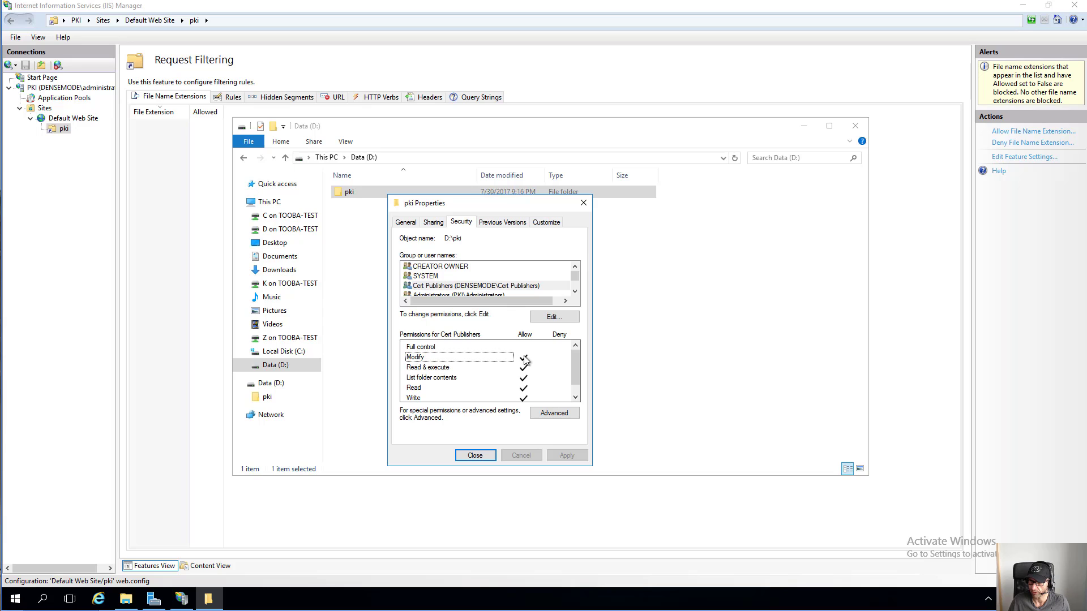
scroll(524, 360, down, 1)
scroll(530, 369, up, 1)
click(423, 287)
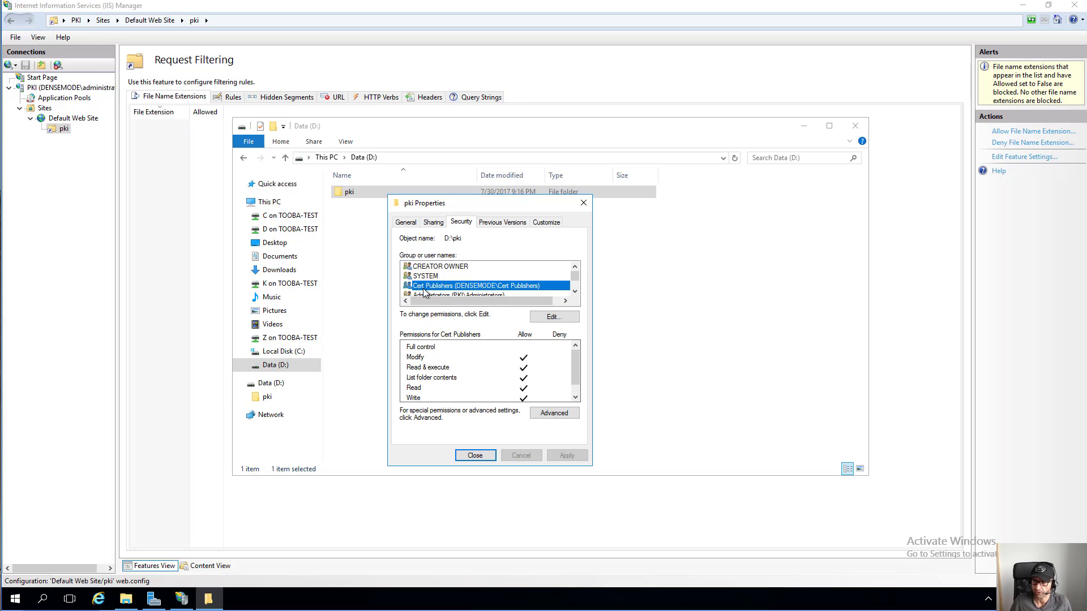
click(476, 456)
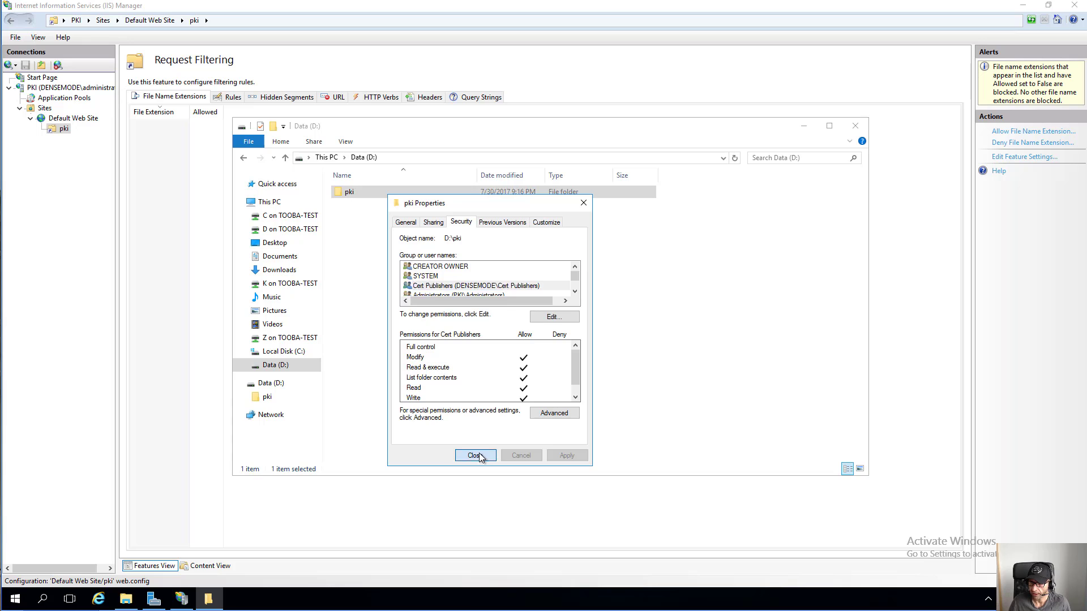
click(552, 397)
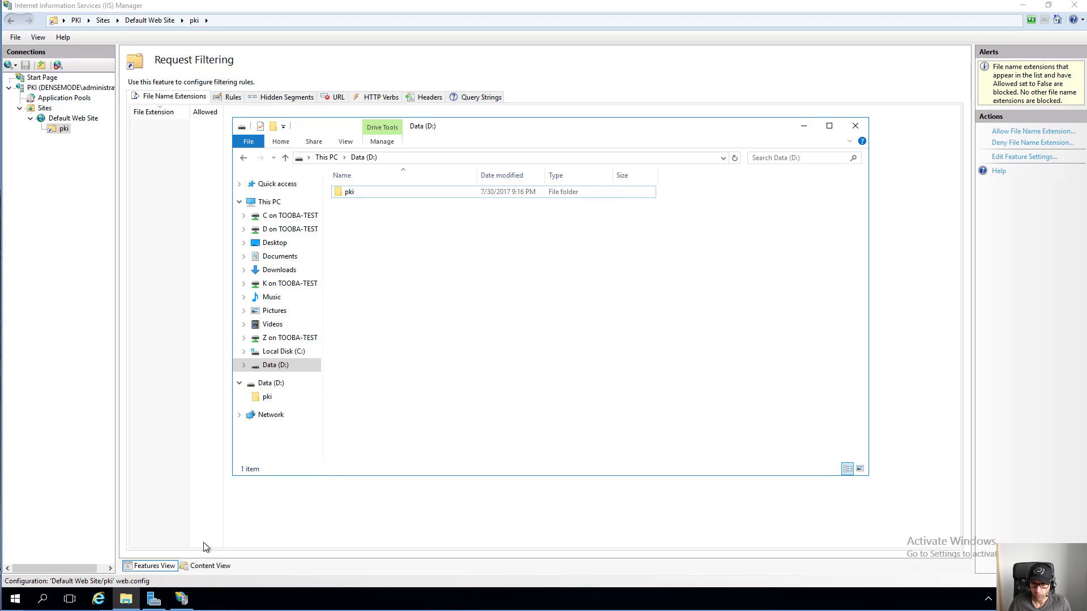
Switch to Server Manager and inspect the Web Server (IIS) role in the Add Roles and Features Wizard, cancelling without installing anything.
click(153, 598)
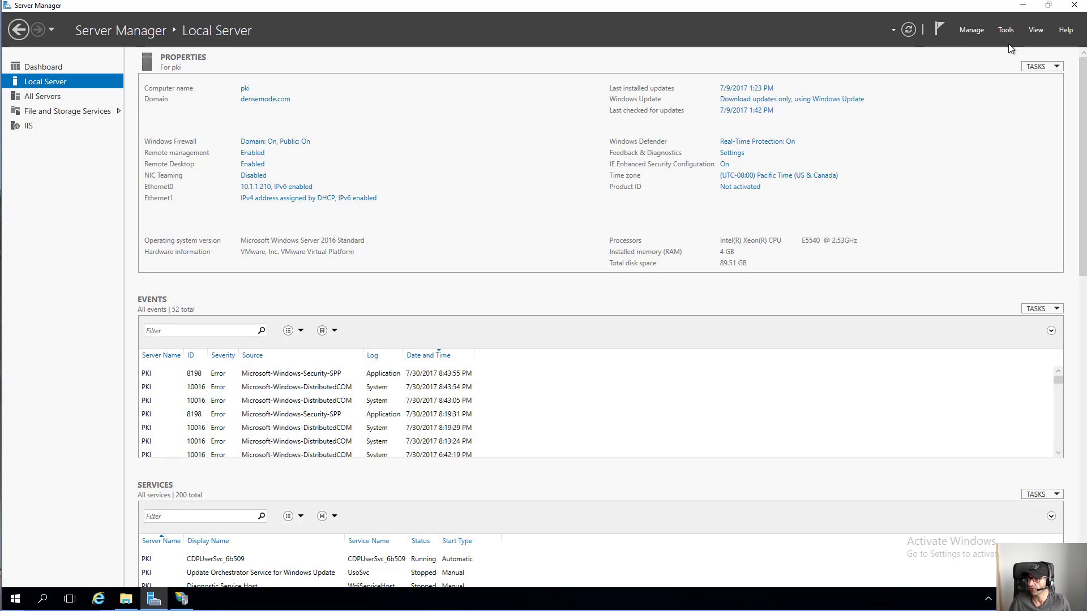
click(972, 30)
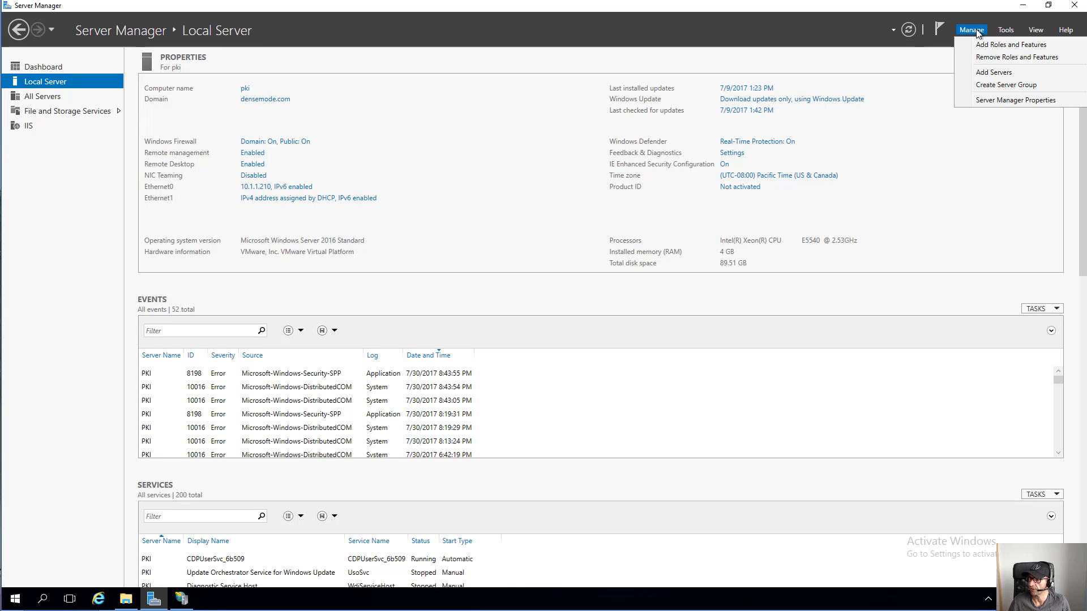
click(985, 44)
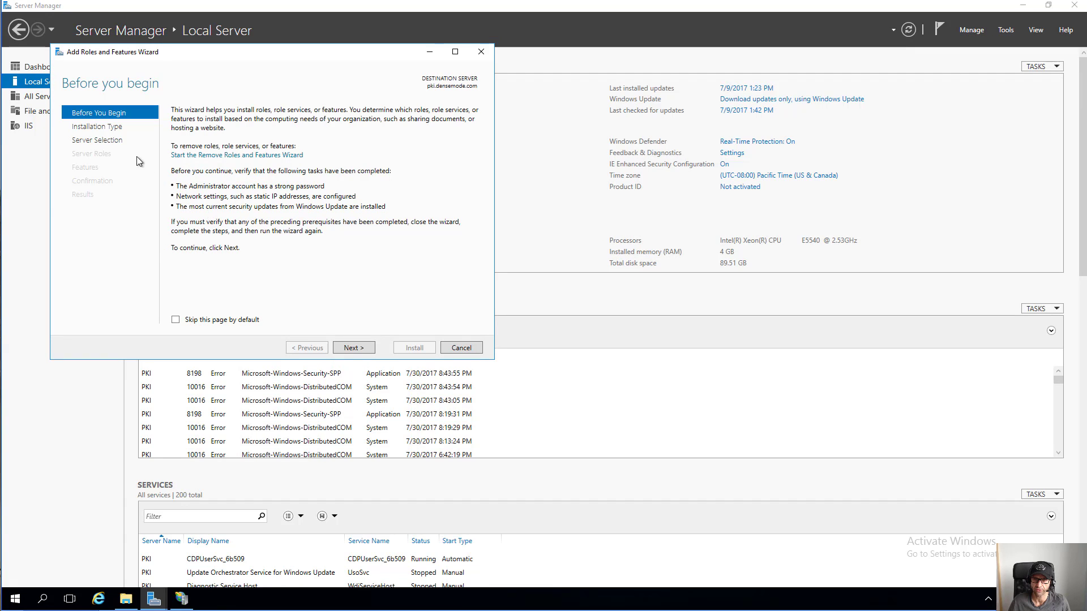
click(113, 140)
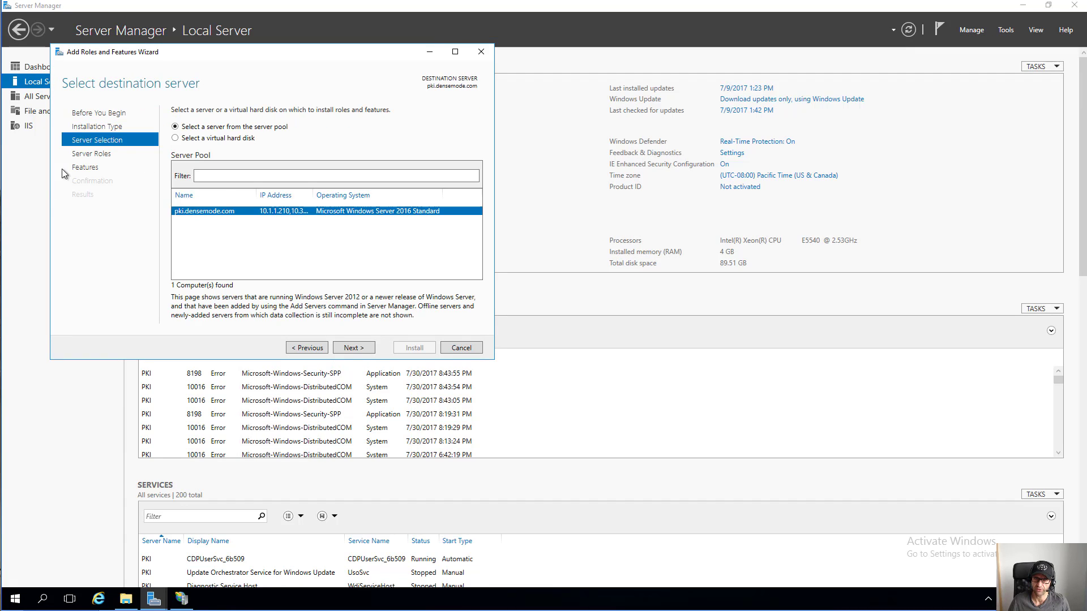
click(91, 156)
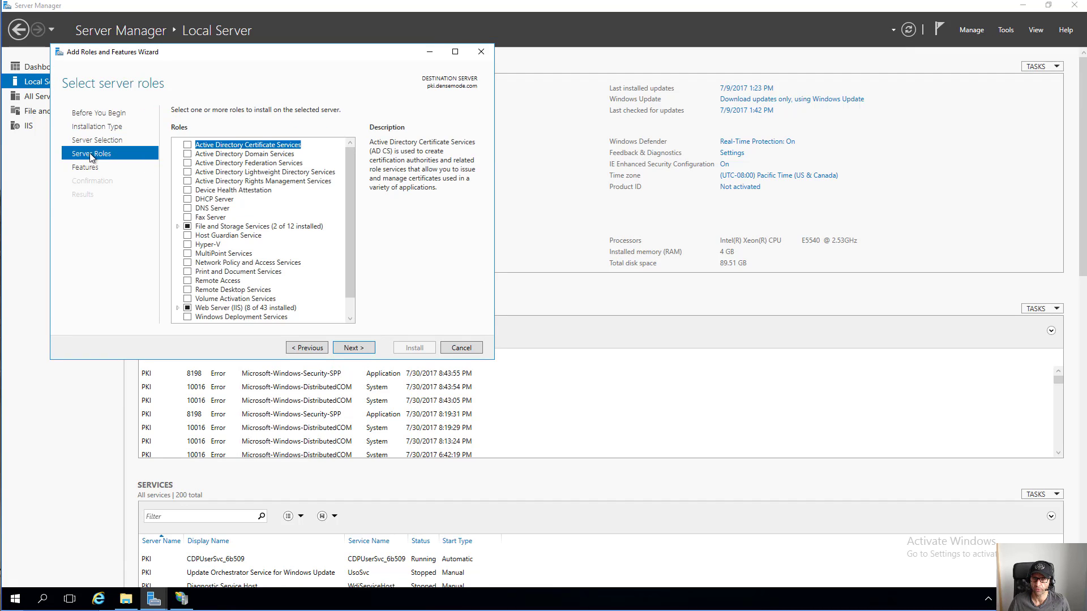
click(234, 299)
double_click(233, 310)
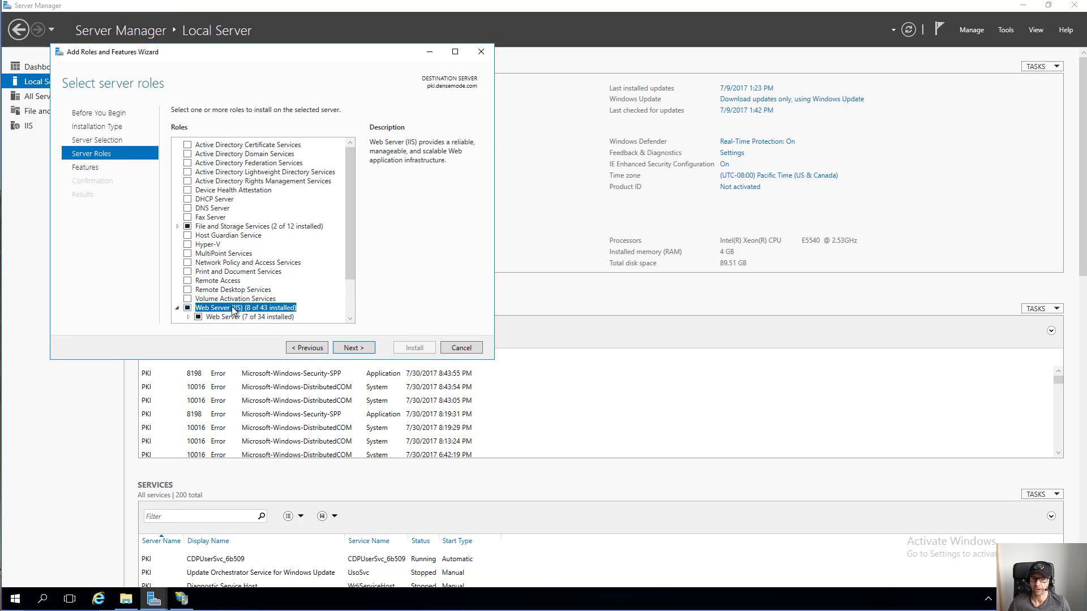
click(460, 348)
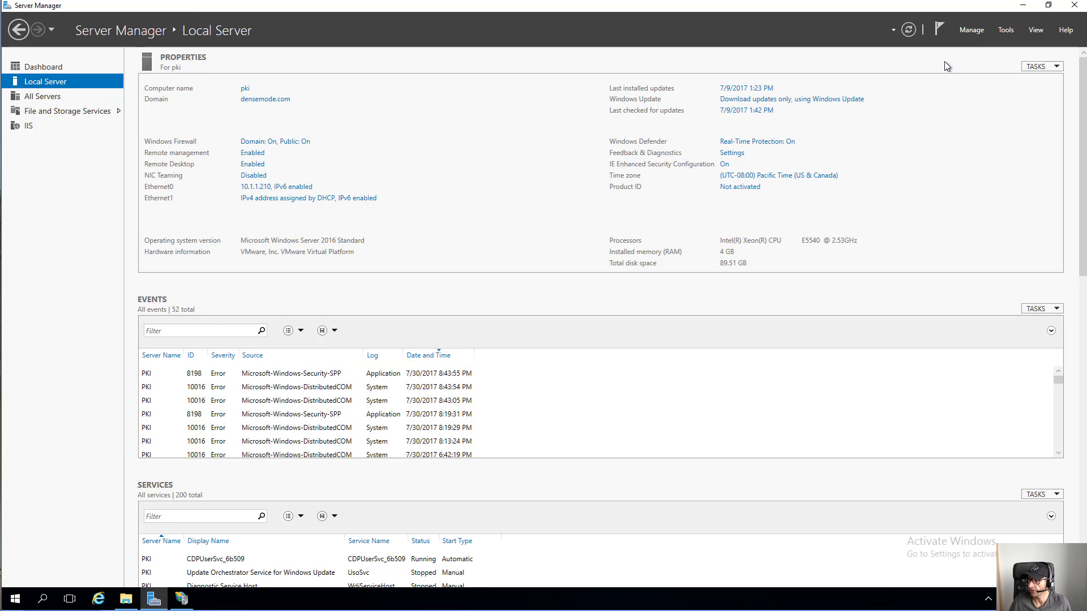
Switch to IIS Manager and view the Default Web Site and its pki virtual directory with their available actions.
click(1007, 31)
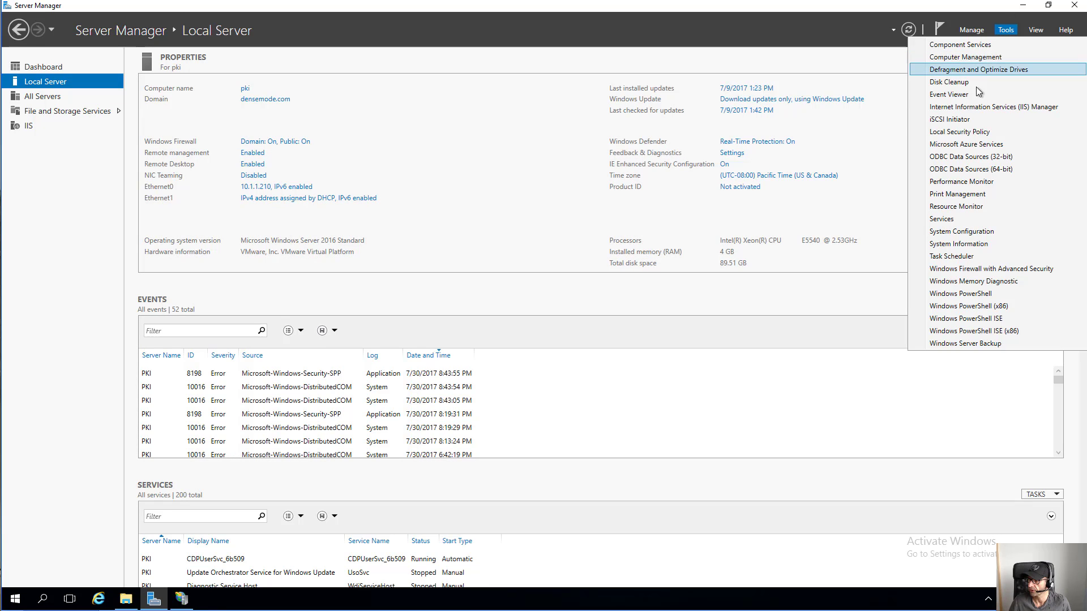
click(1072, 109)
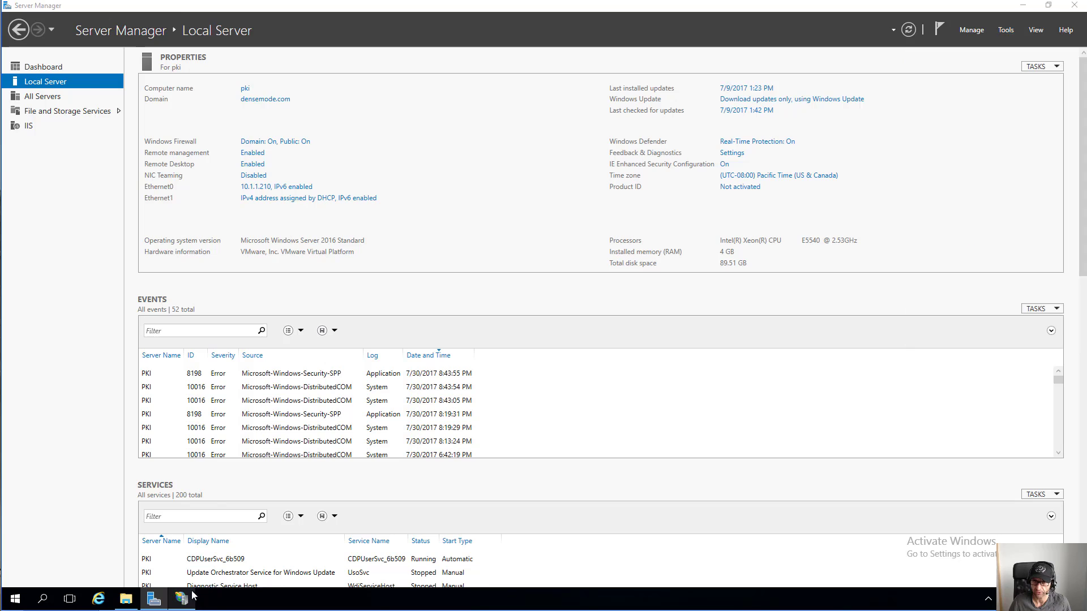
click(62, 88)
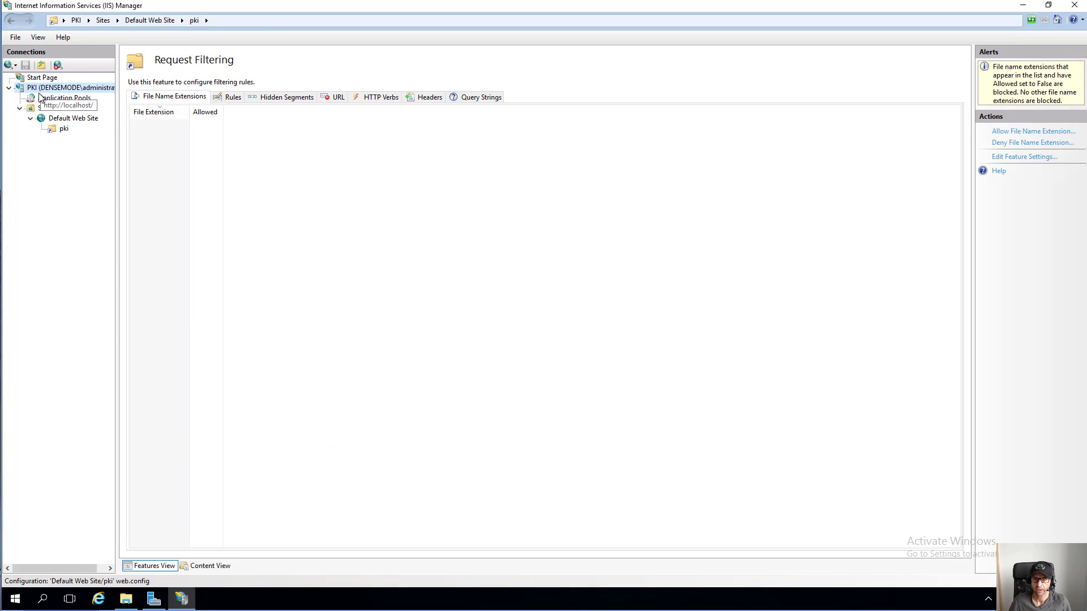
click(83, 123)
right_click(58, 118)
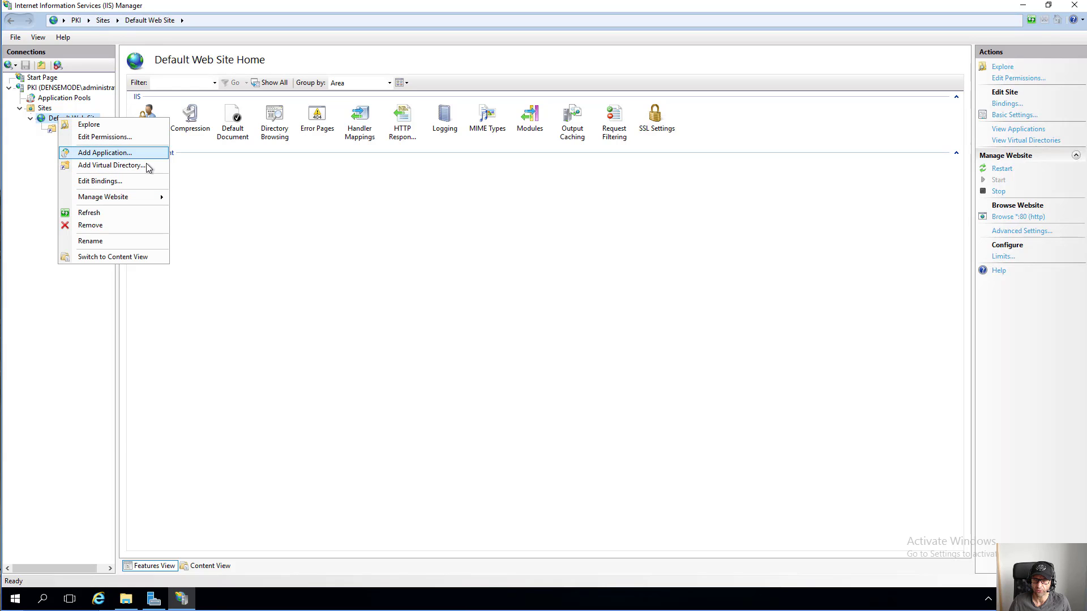
click(300, 209)
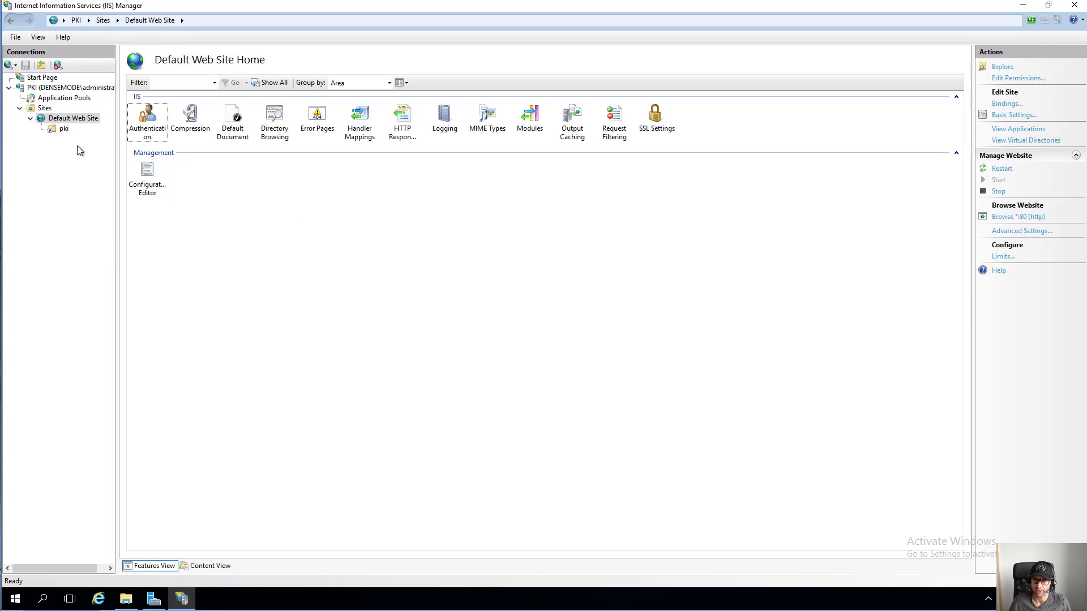
click(61, 129)
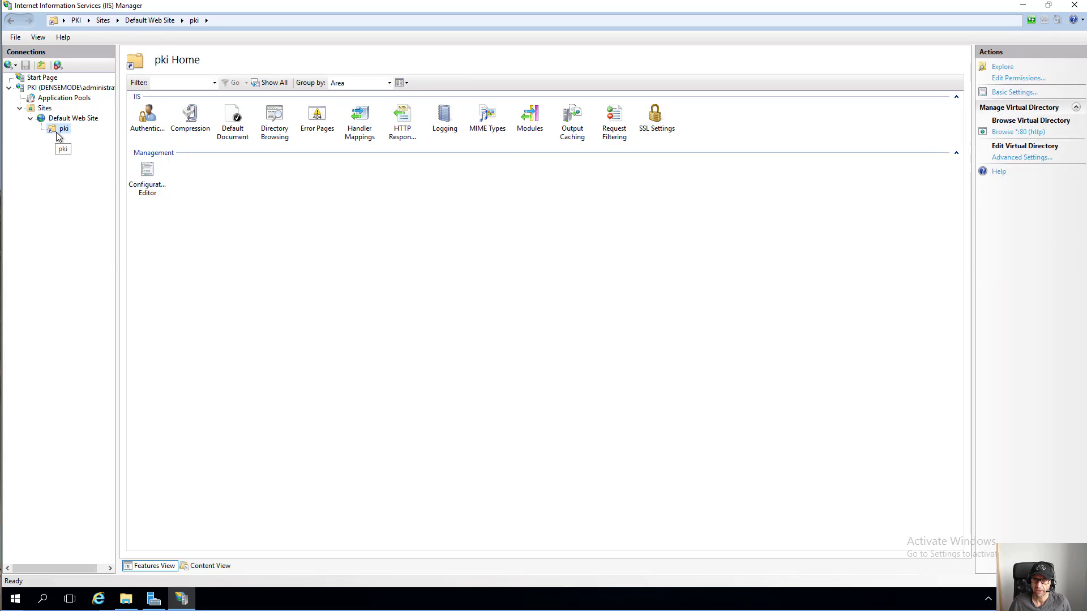
right_click(57, 132)
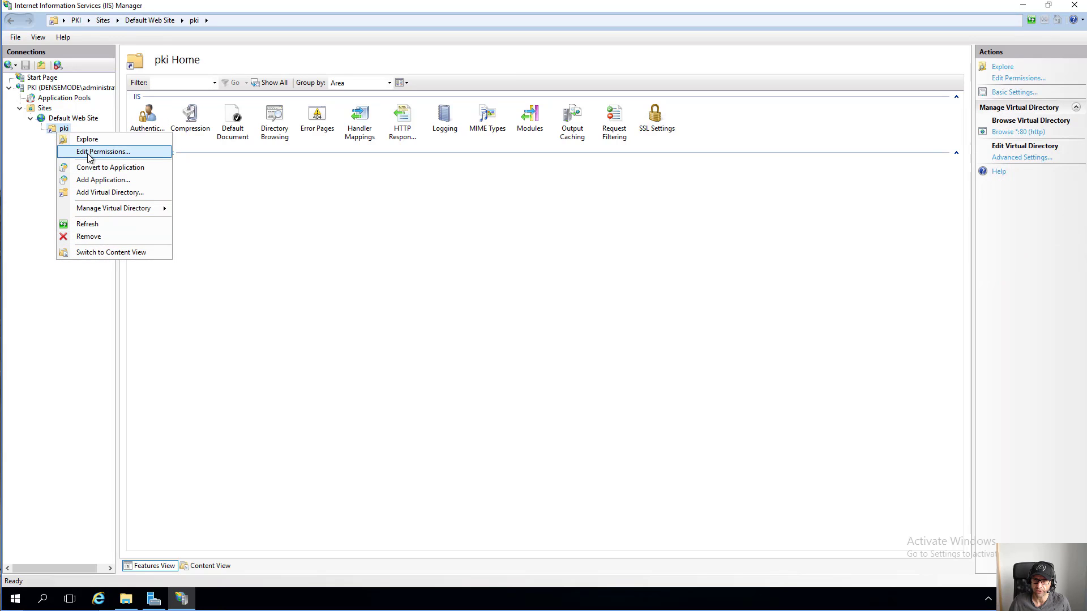
click(53, 129)
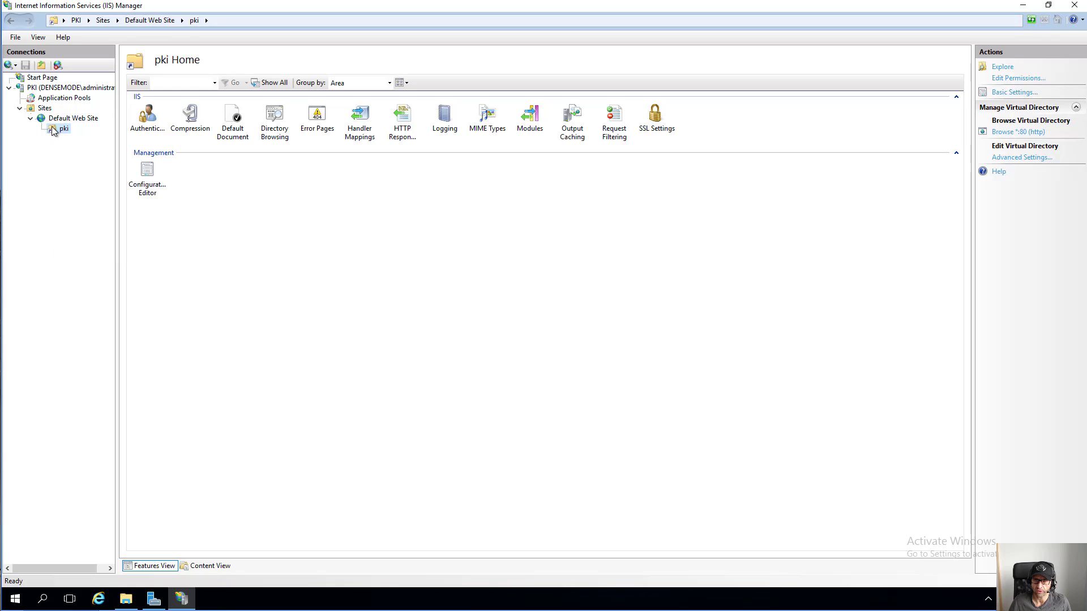
Start adding a virtual directory to the Default Web Site with D:\pki as its physical path, and cancel without creating it.
right_click(53, 120)
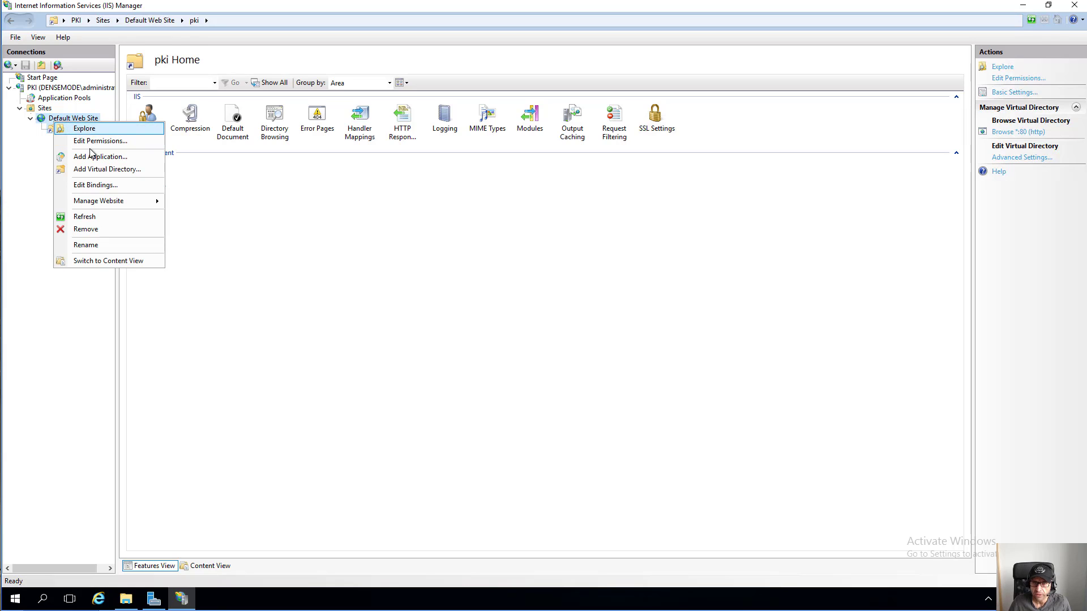
click(91, 168)
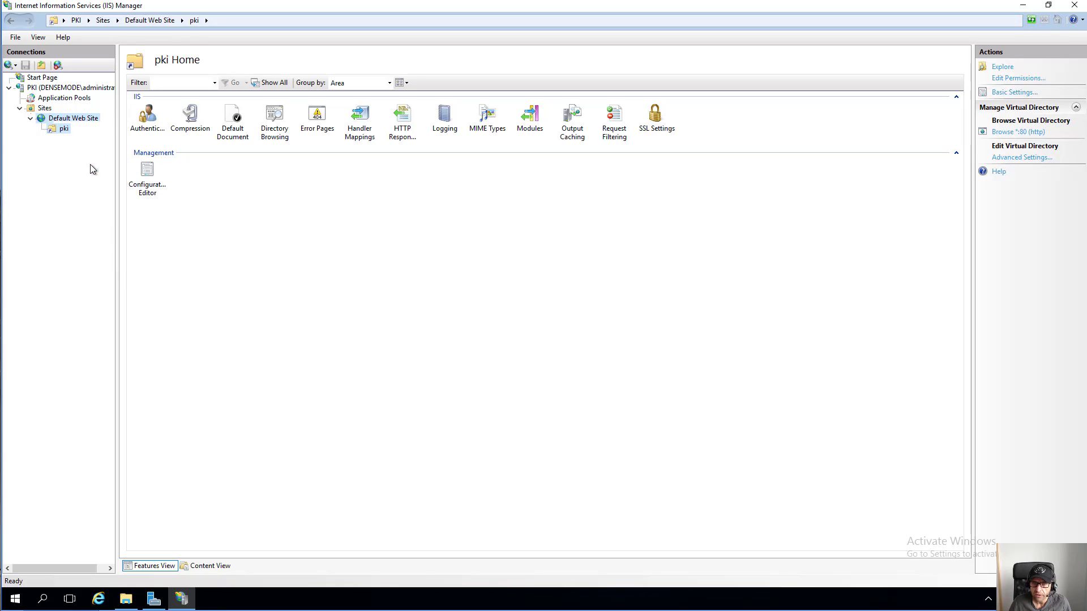
click(516, 313)
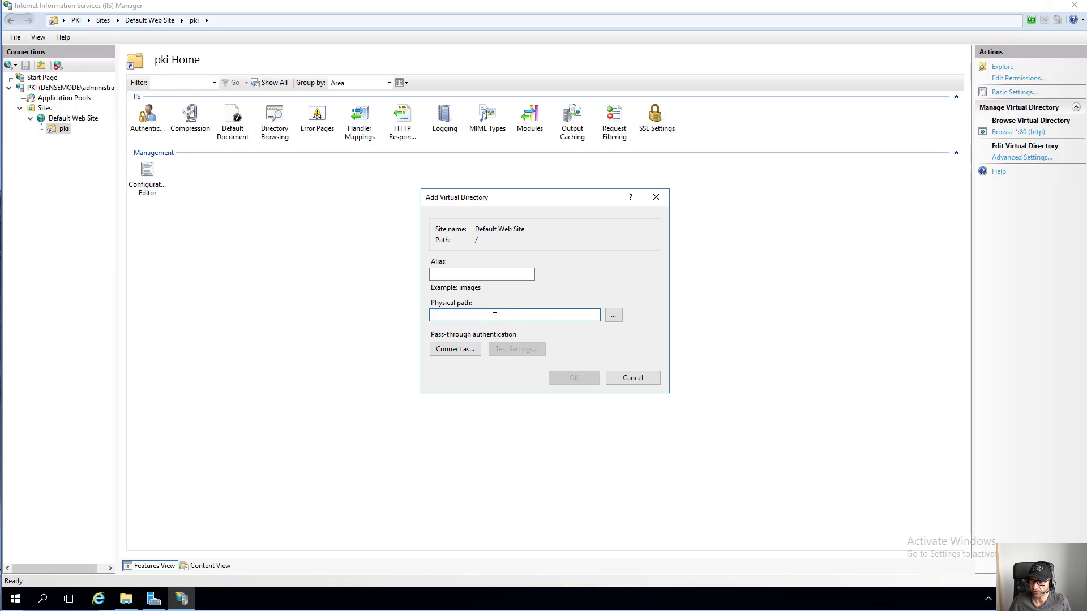
click(613, 315)
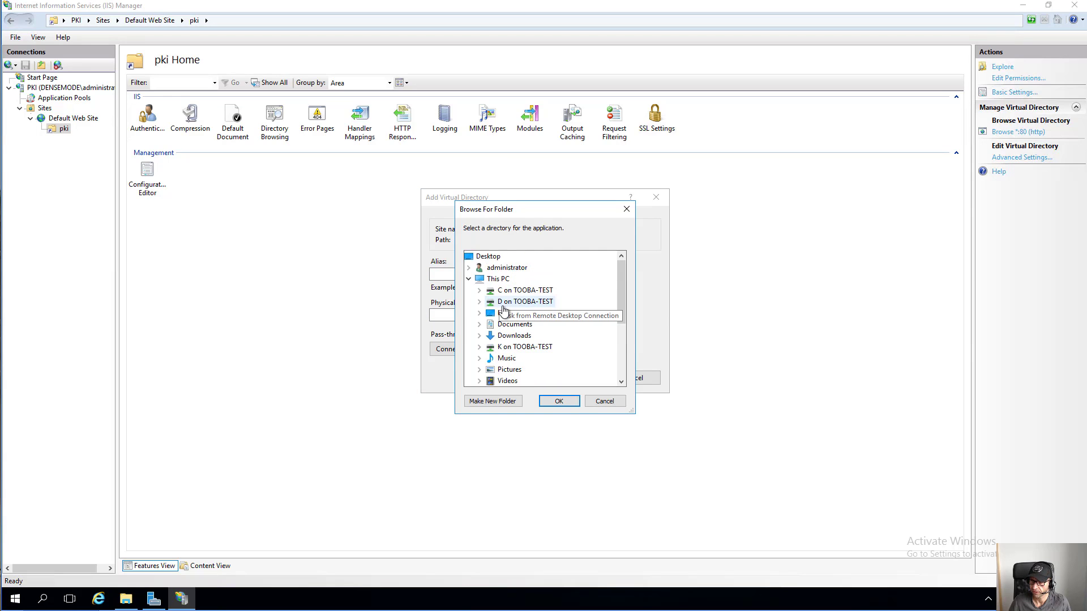
click(502, 314)
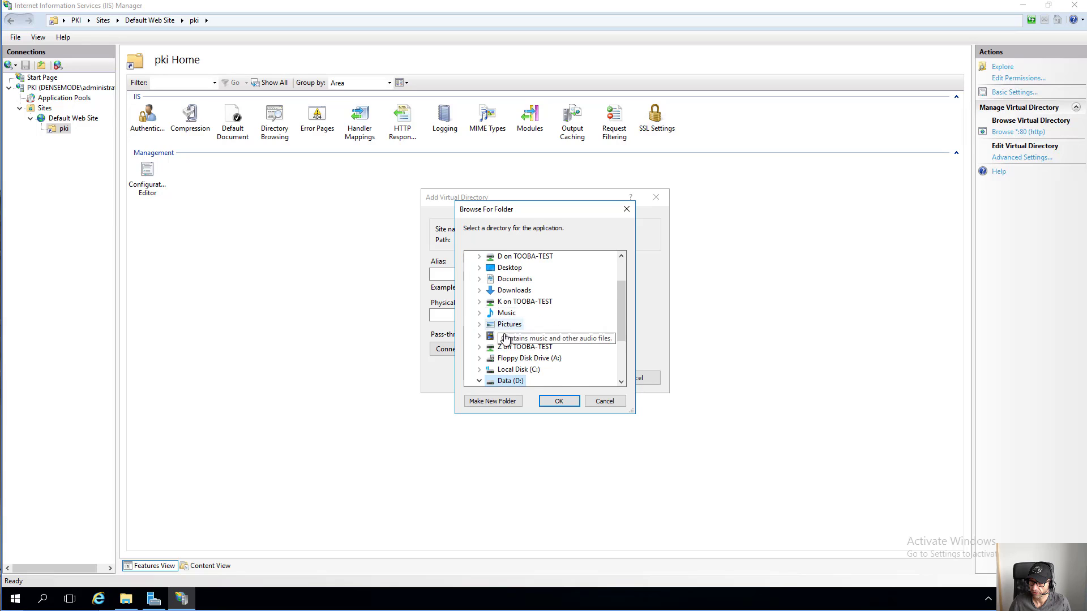
scroll(508, 372, down, 3)
click(512, 314)
click(558, 401)
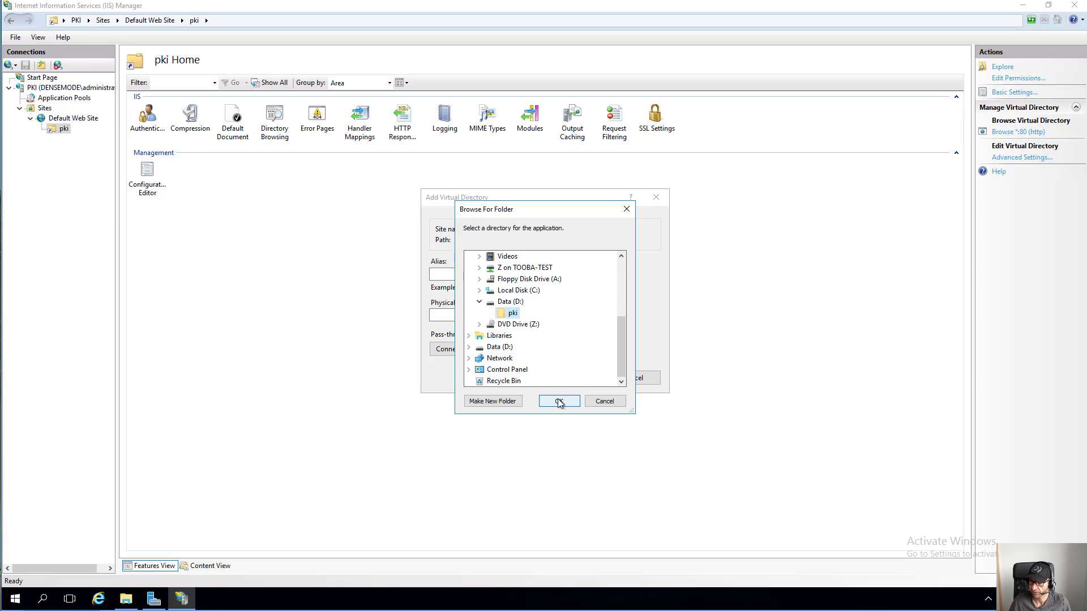
click(455, 276)
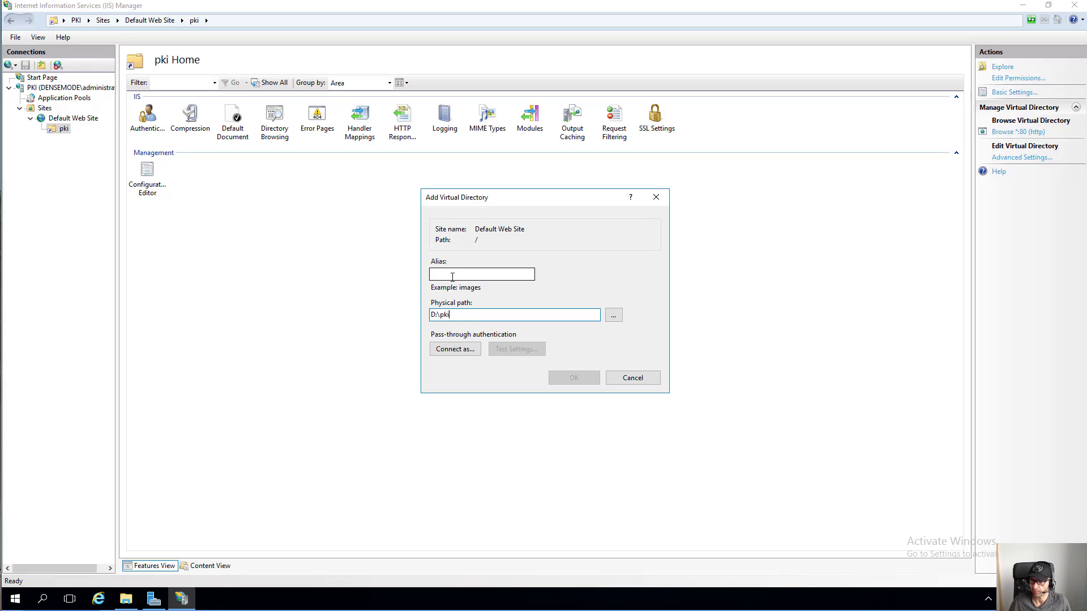
click(630, 379)
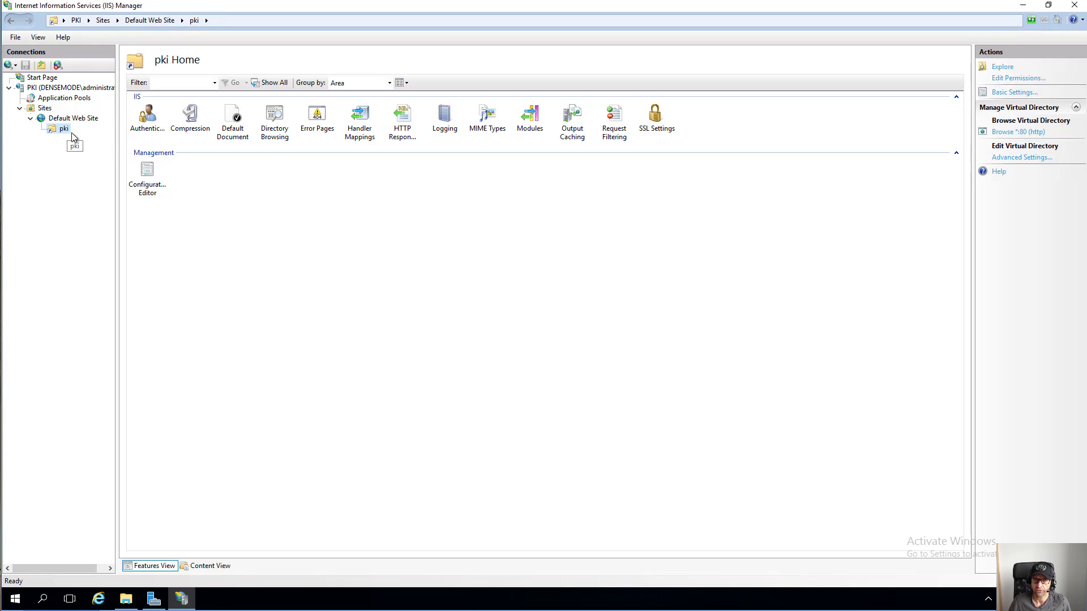
Inspect the Directory Browsing feature of the pki virtual directory and return to the pki home view.
click(421, 230)
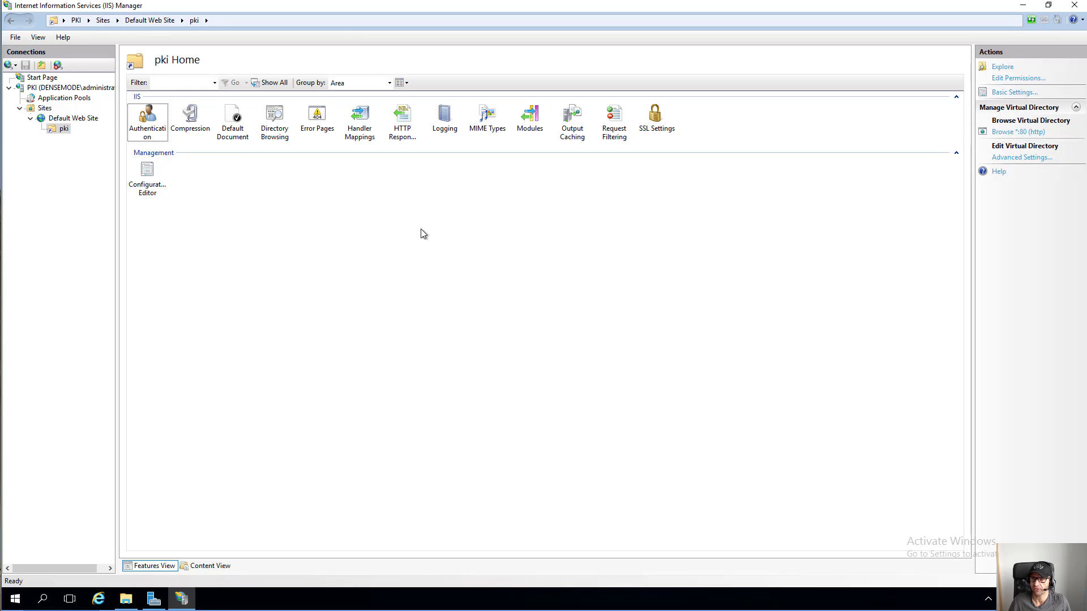
click(64, 120)
click(59, 130)
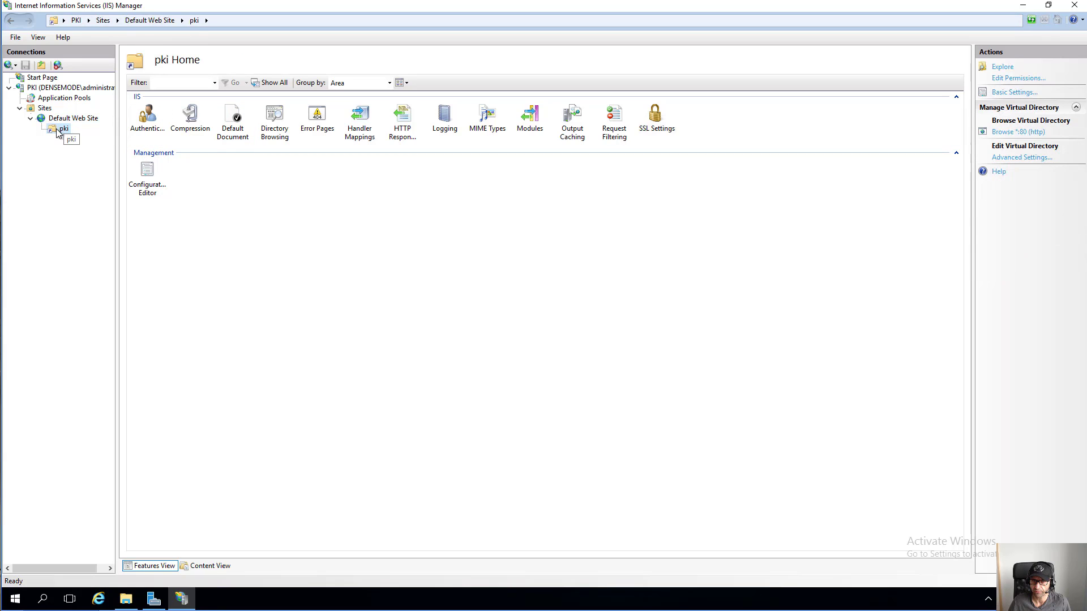
click(275, 120)
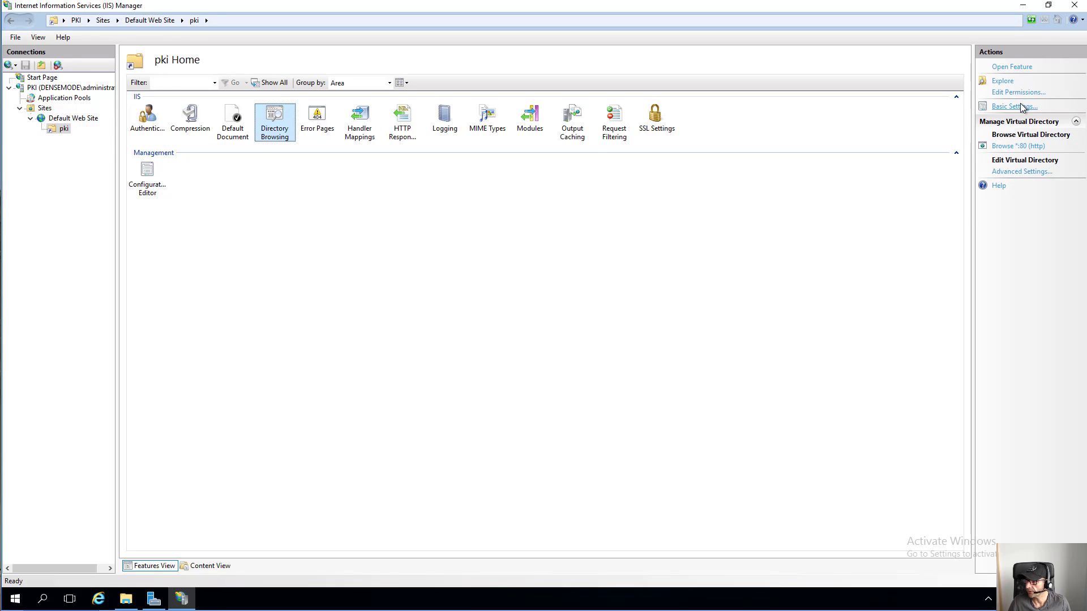
click(1011, 67)
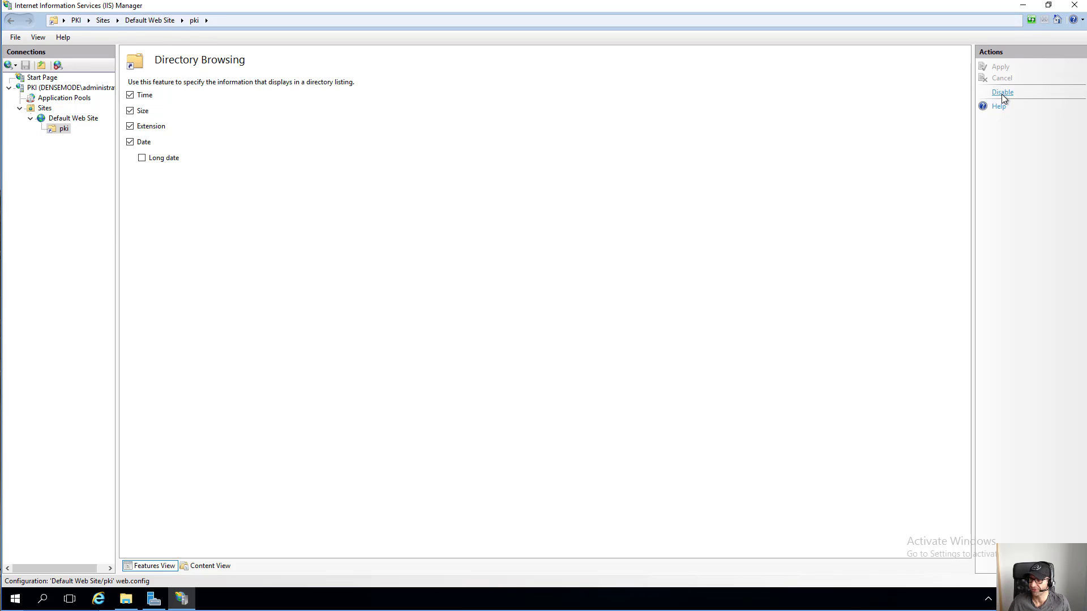
click(56, 132)
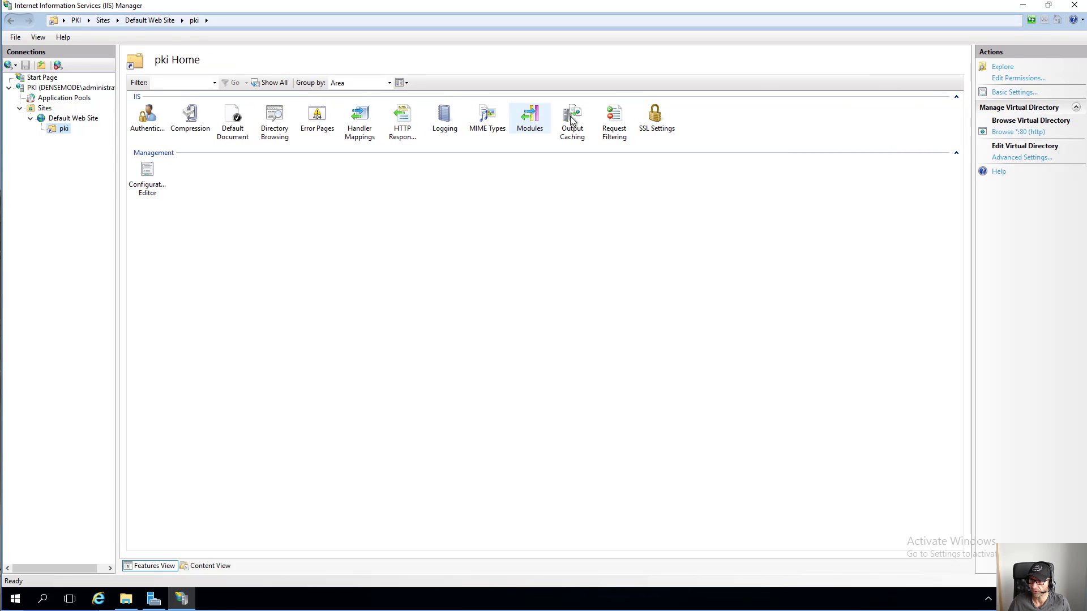
Inspect the Allow double escaping option in the pki virtual directory's request filtering feature settings, and cancel without saving.
click(616, 117)
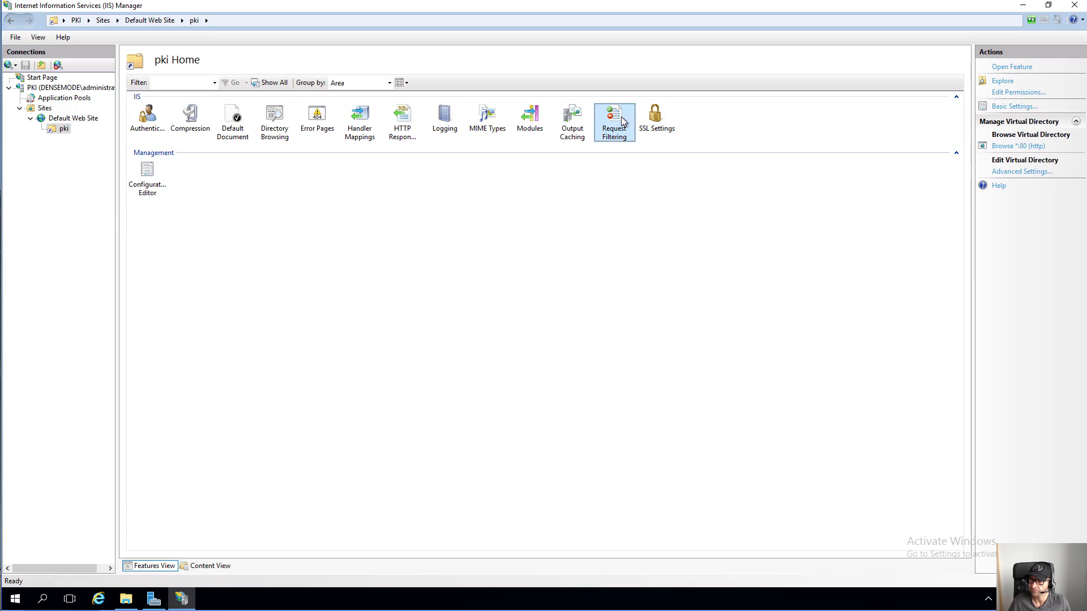
double_click(623, 122)
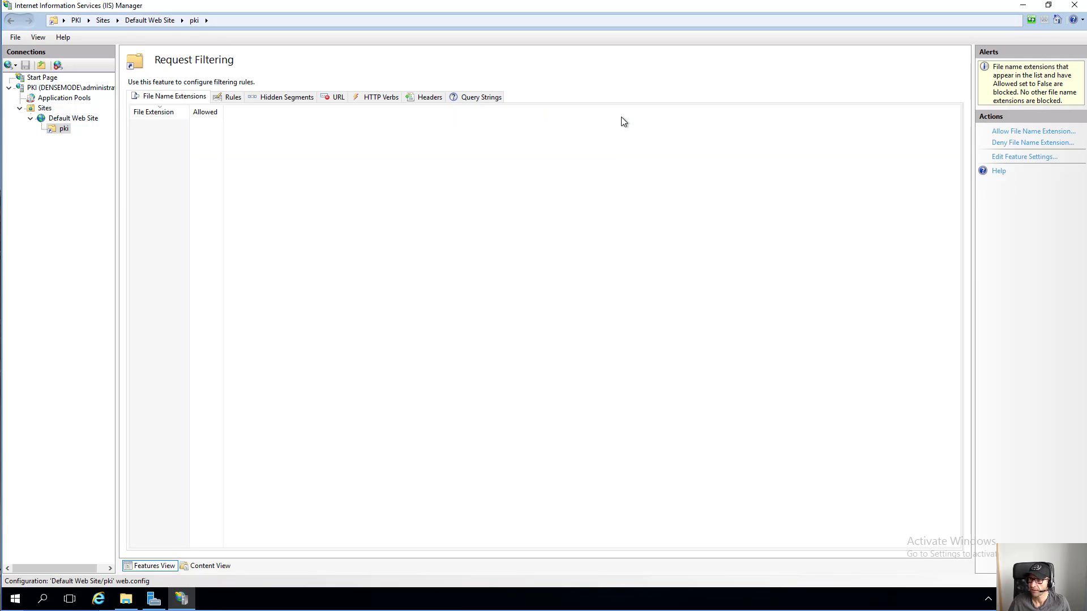
click(1008, 158)
click(499, 248)
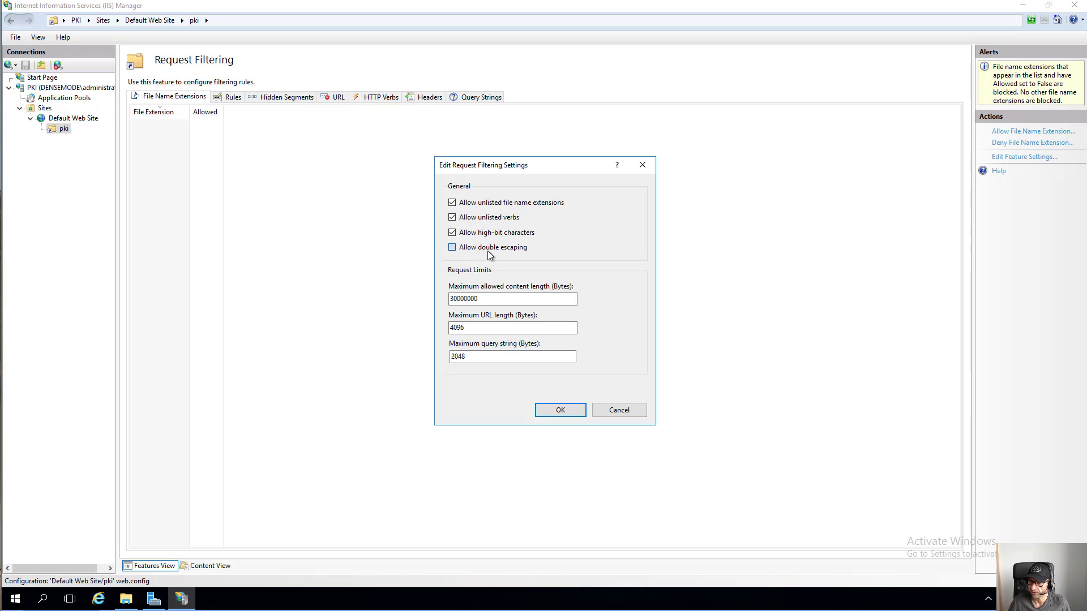
click(618, 411)
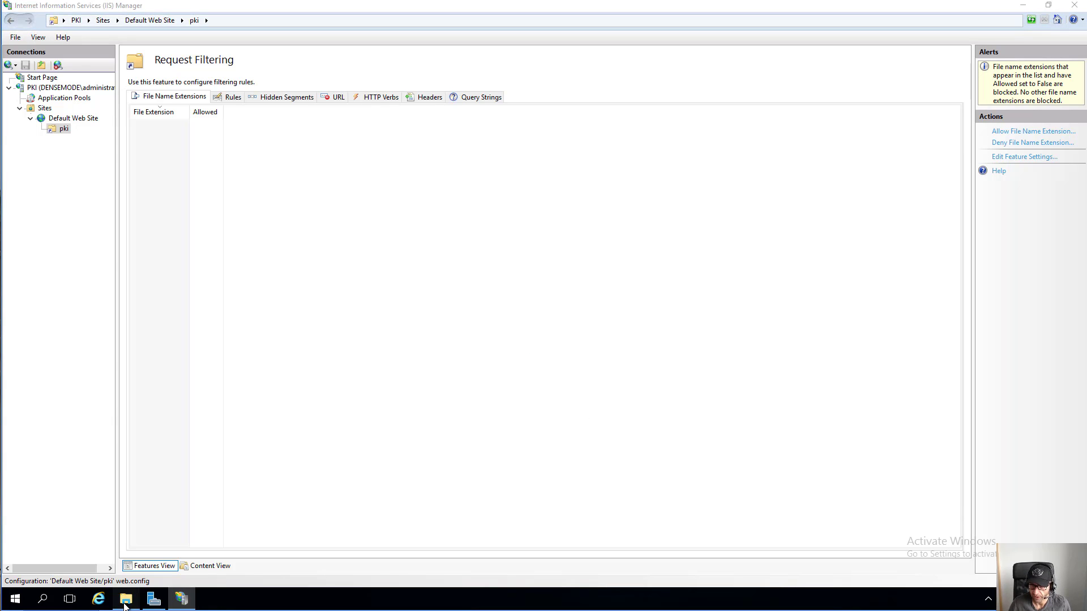
Switch to File Explorer and view the certificate and revocation list files in the pki folder on drive D.
click(125, 600)
double_click(365, 195)
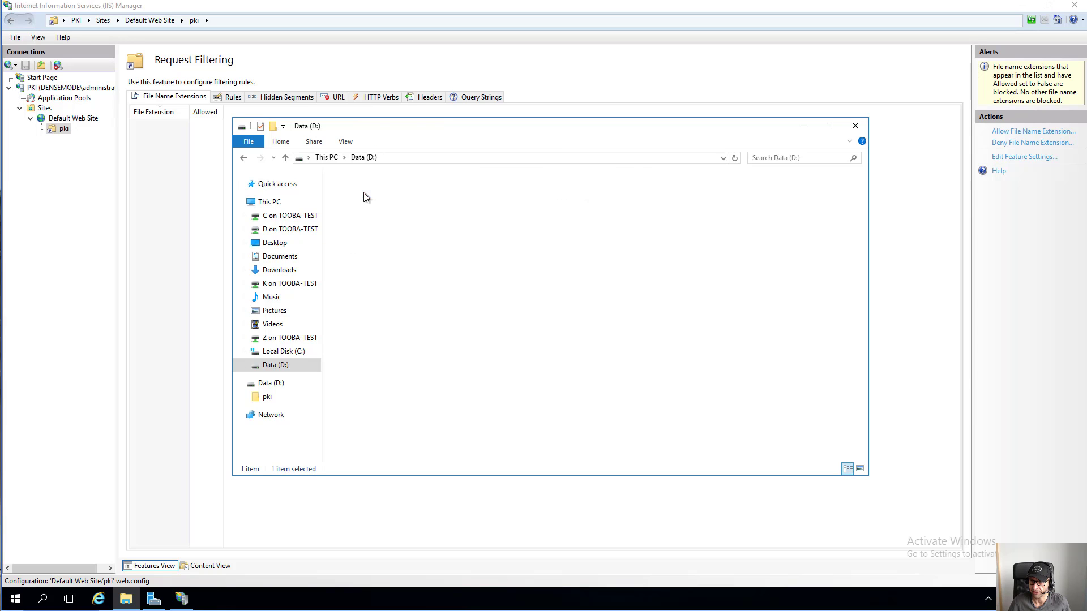
click(390, 194)
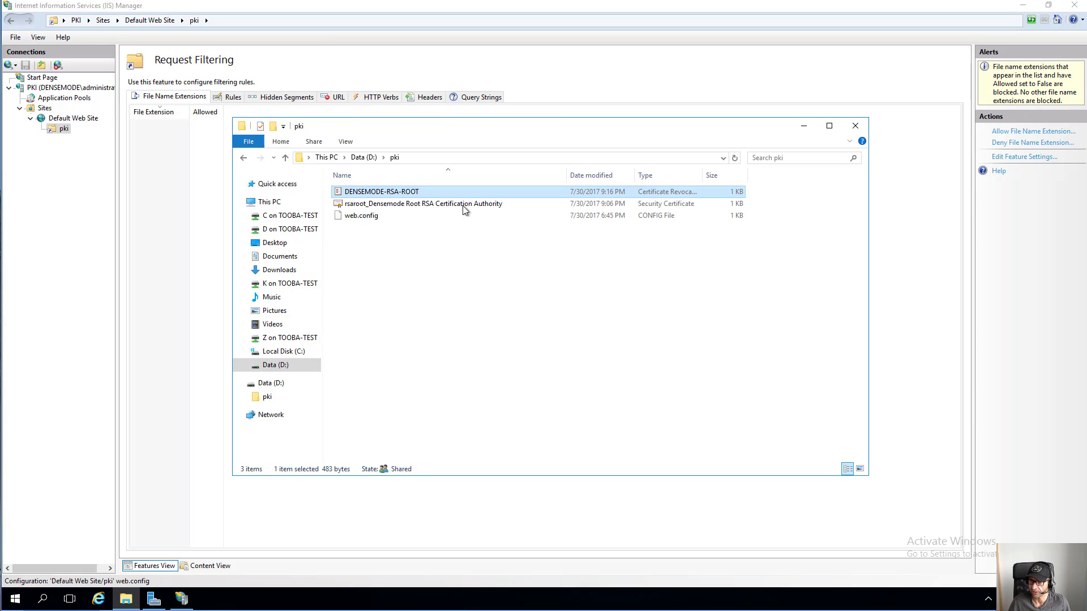
click(467, 254)
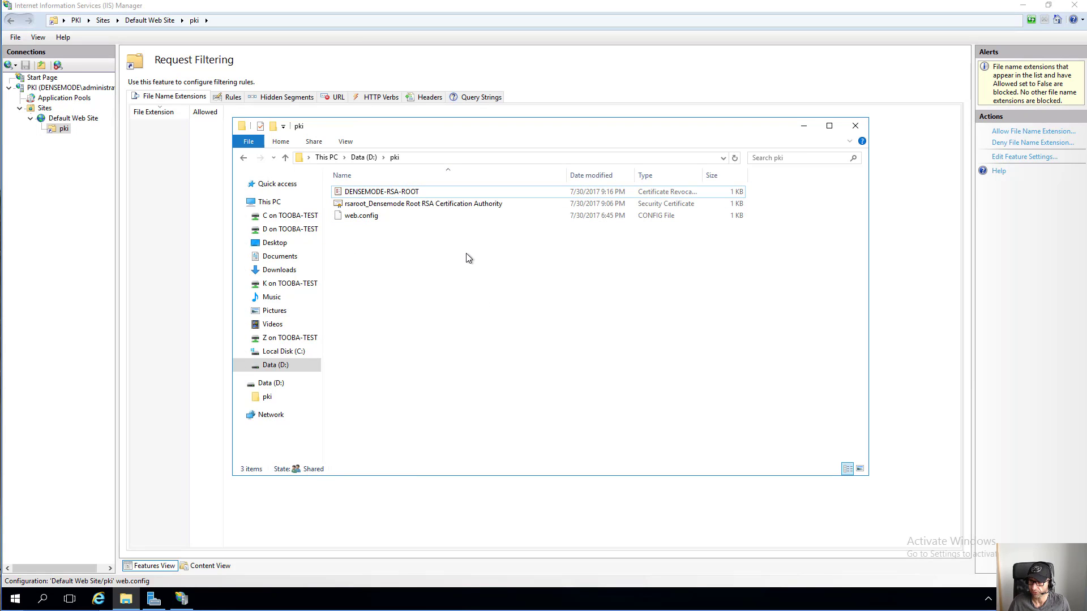
Append a + to the file name of the DENSEMODE-RSA-ROOT revocation list, remove it again and deselect the file.
click(404, 195)
click(403, 194)
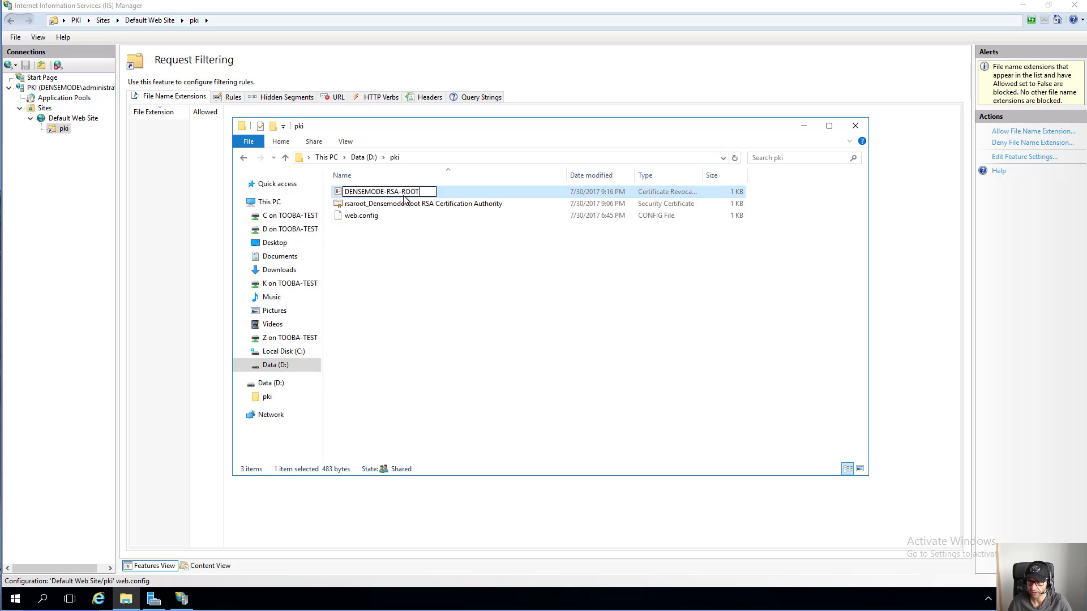
key(End)
text(+)
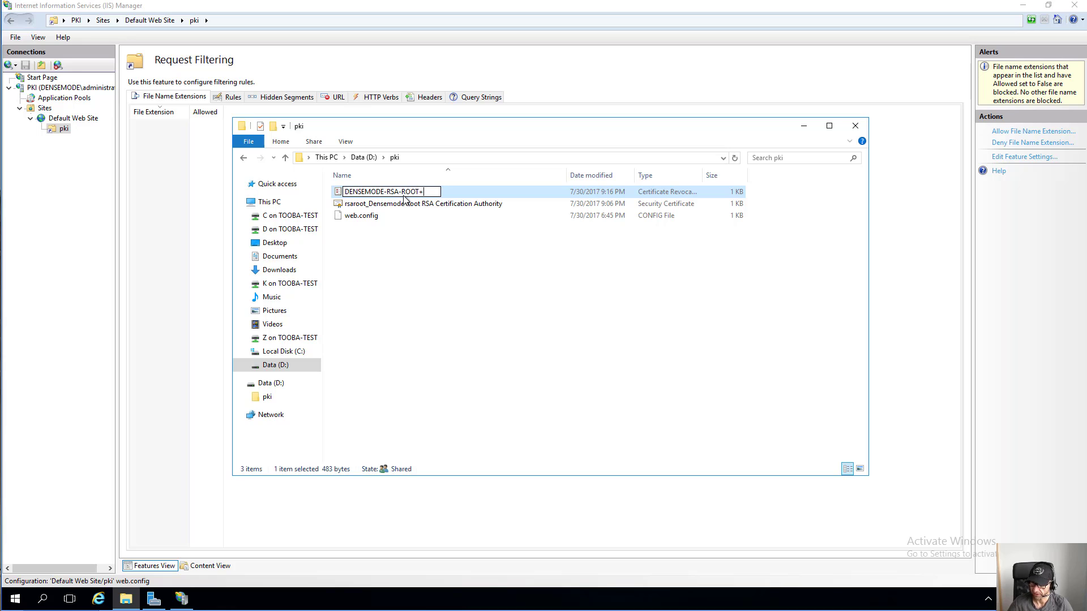
key(BackSpace)
key(Return)
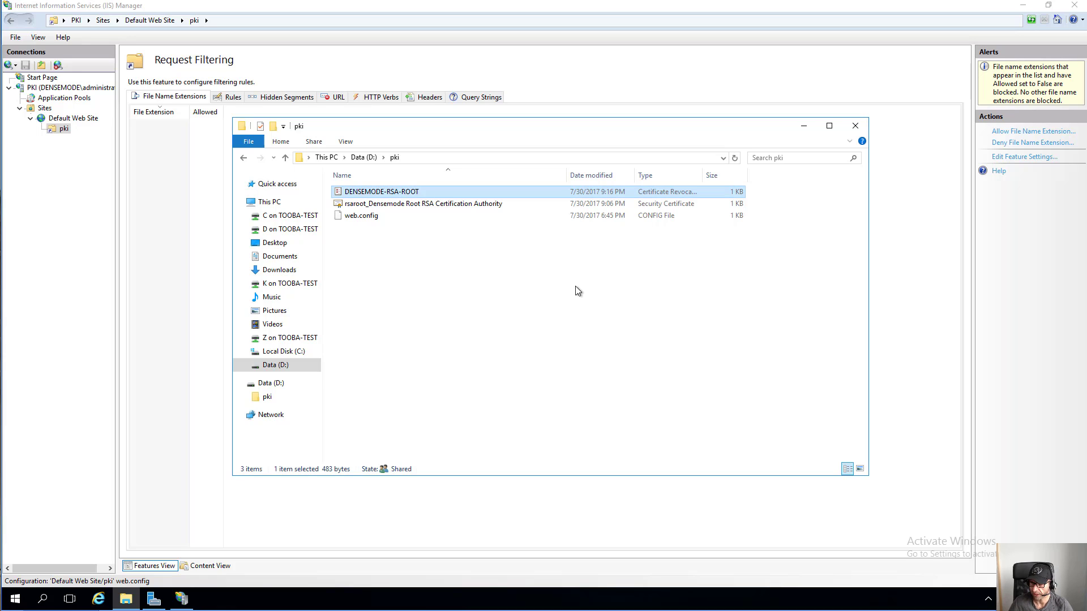
click(578, 291)
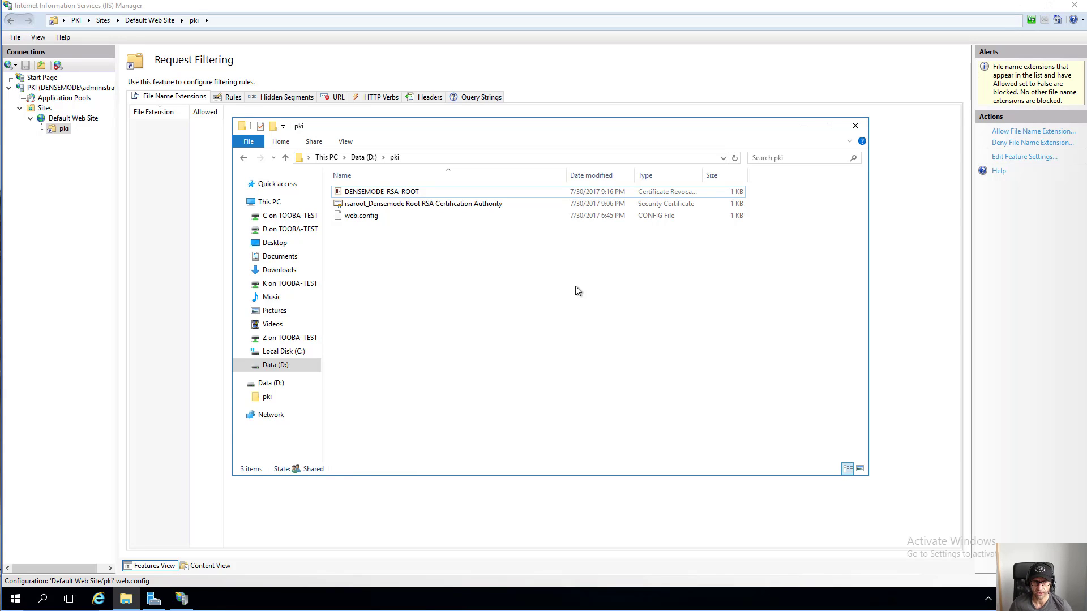